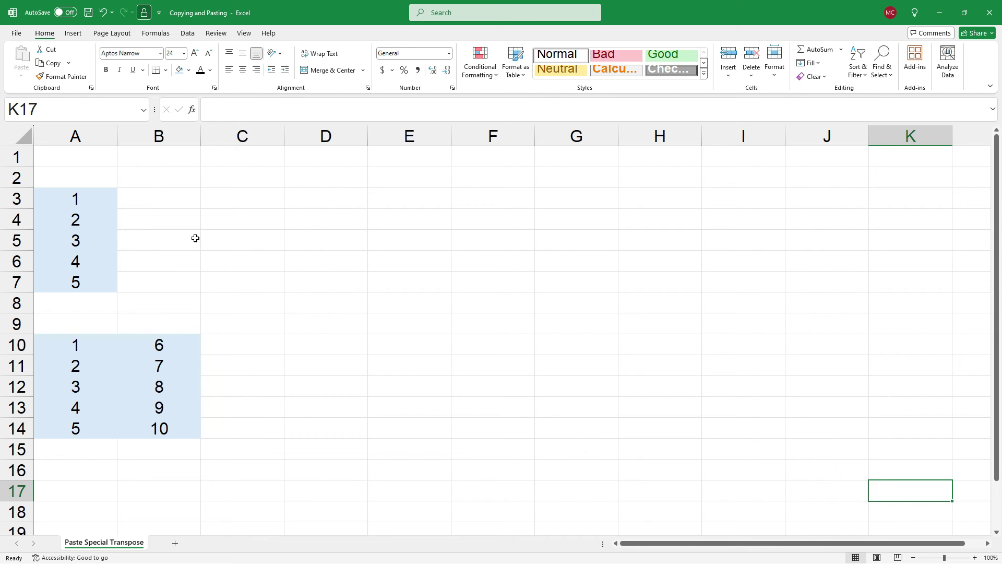
Copy the 1–5 column in A3:A7
left_click_drag(91, 196, 90, 282)
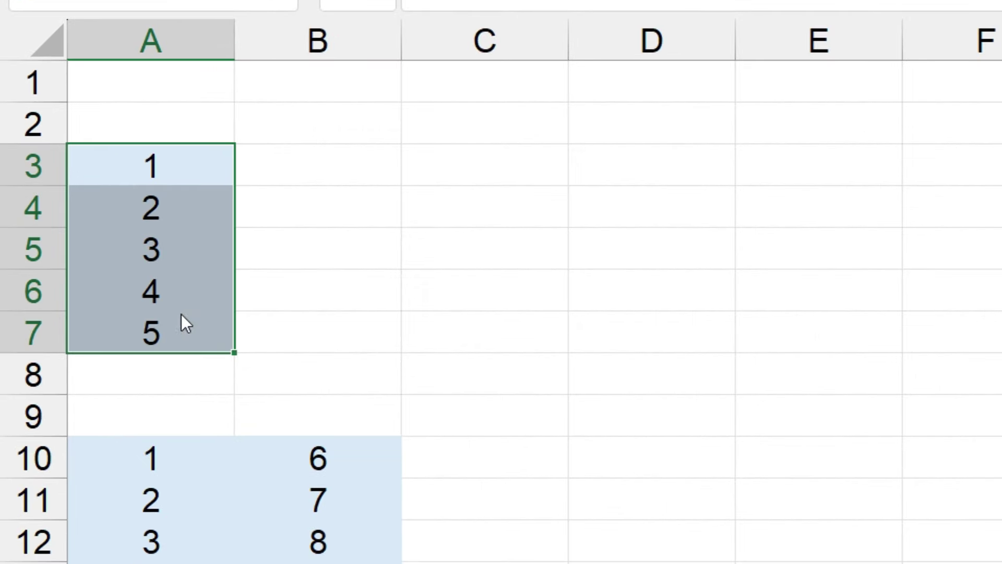
right_click(91, 274)
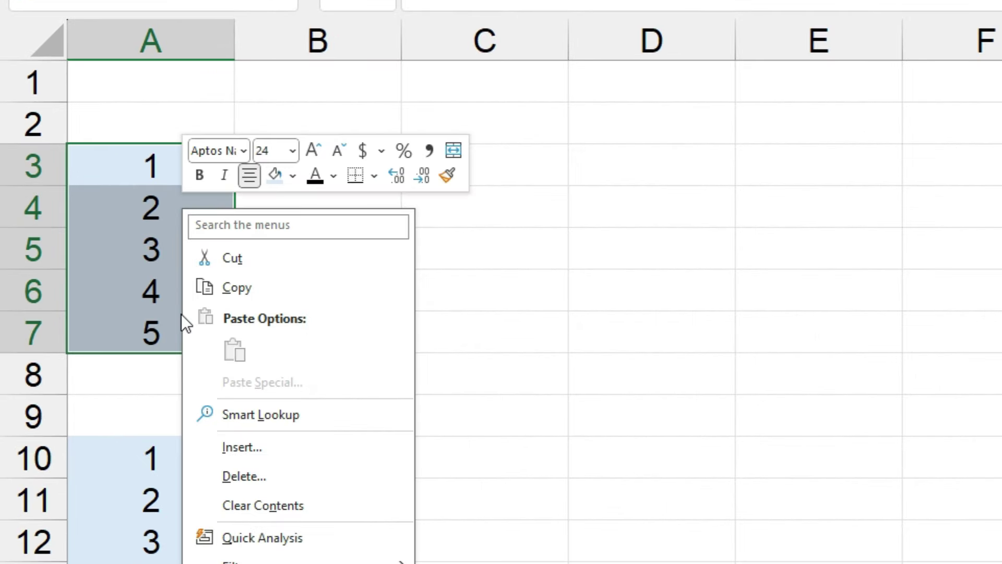
left_click(237, 288)
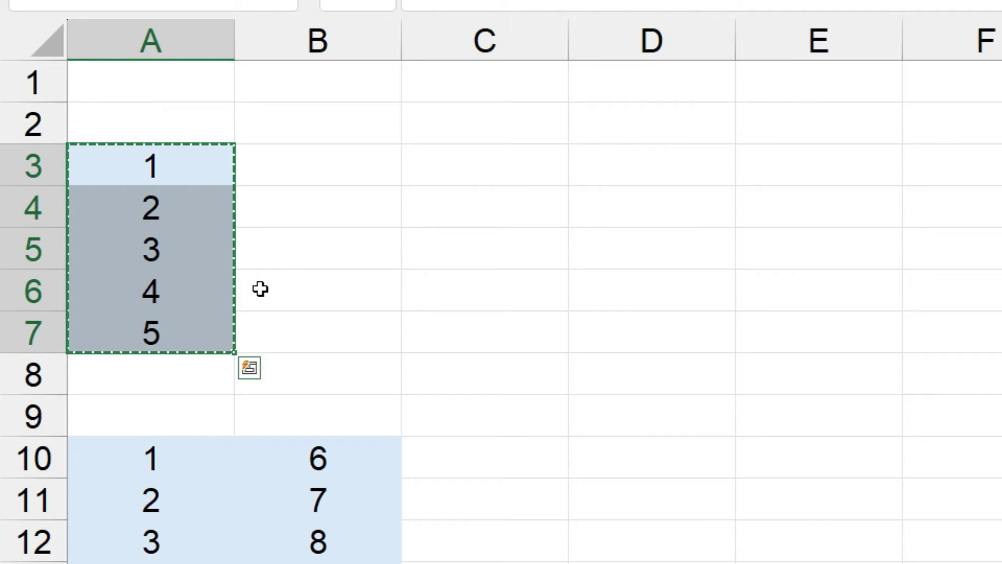
Paste it transposed at C3 so the values run across C3:G3
left_click(539, 175)
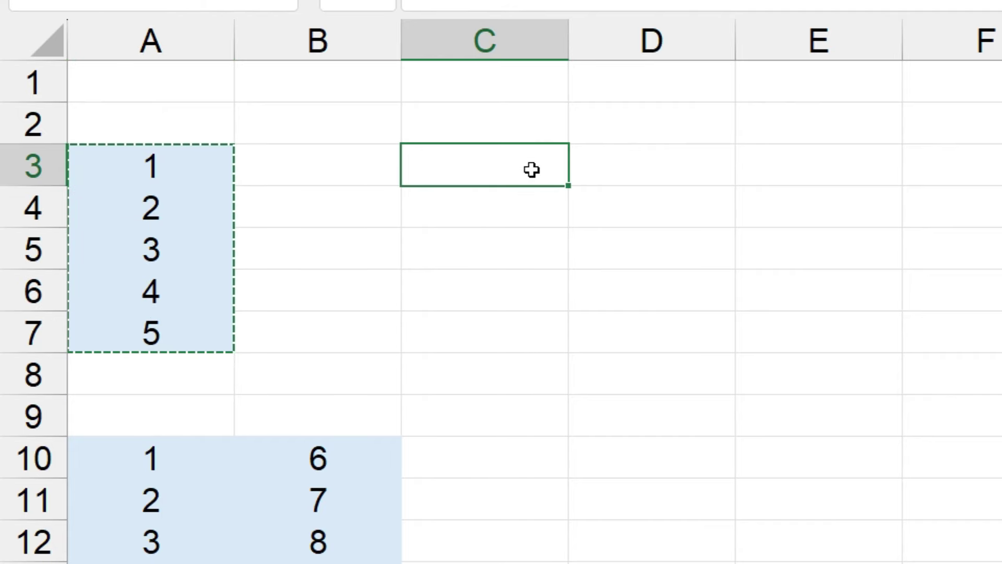
right_click(531, 170)
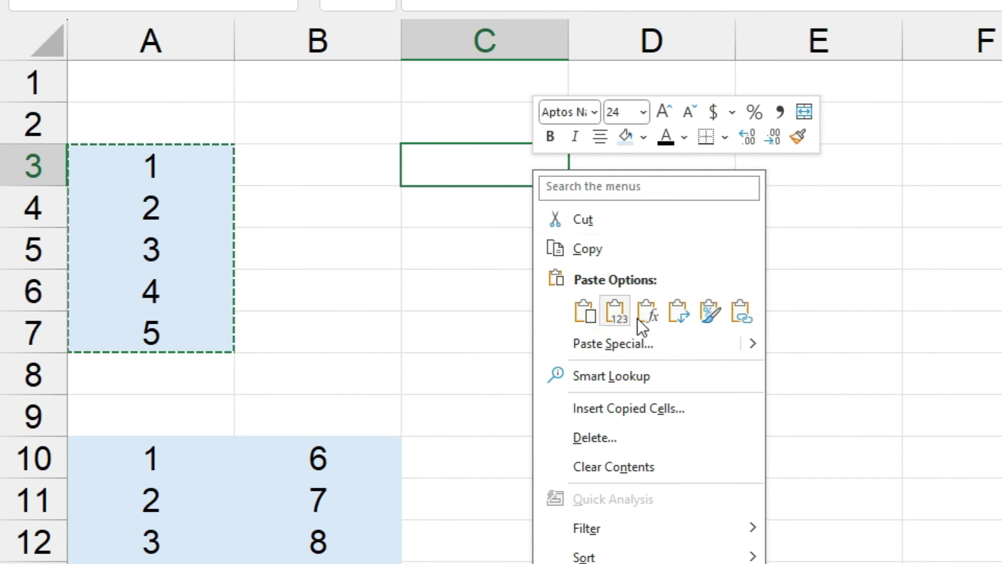
mouse_move(681, 315)
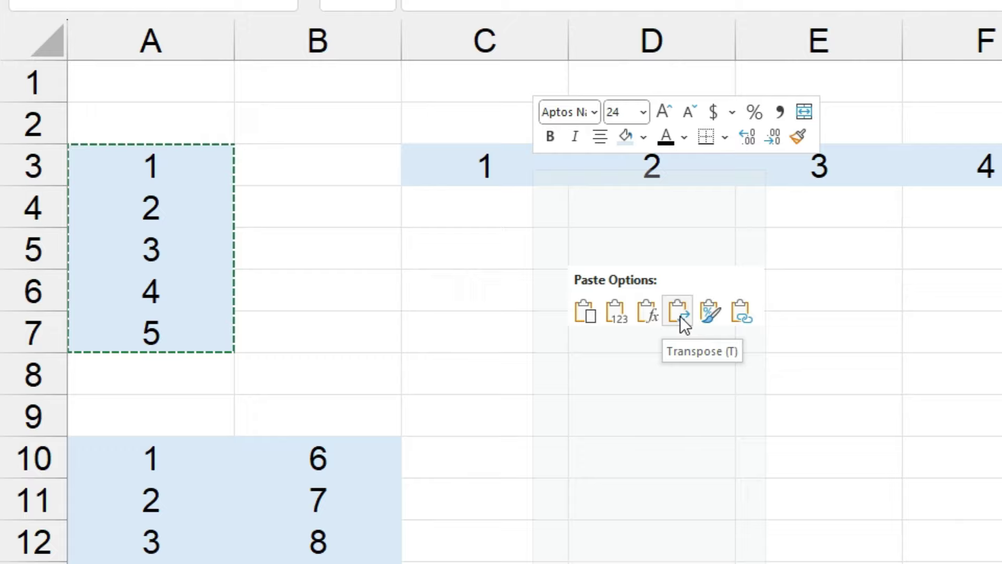
left_click(681, 315)
left_click(681, 315)
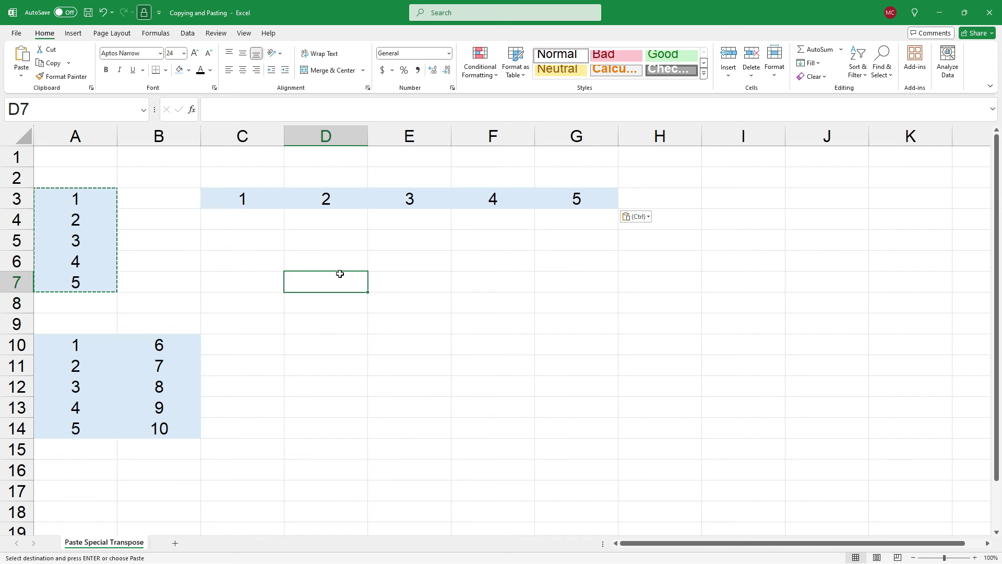
Copy the C3:G3 row and paste it transposed at I3 as a column I3:I7
left_click_drag(261, 197, 572, 202)
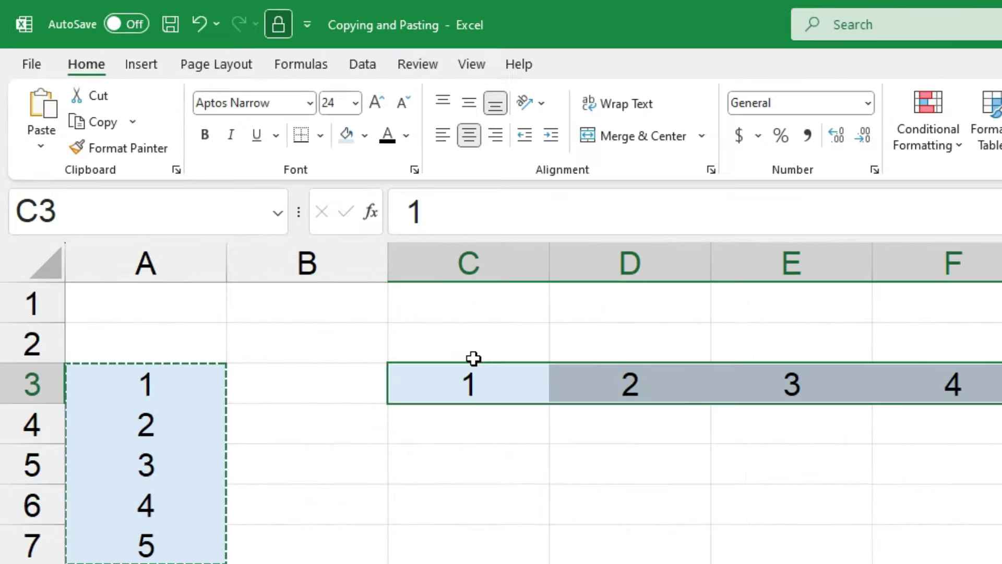
left_click(107, 128)
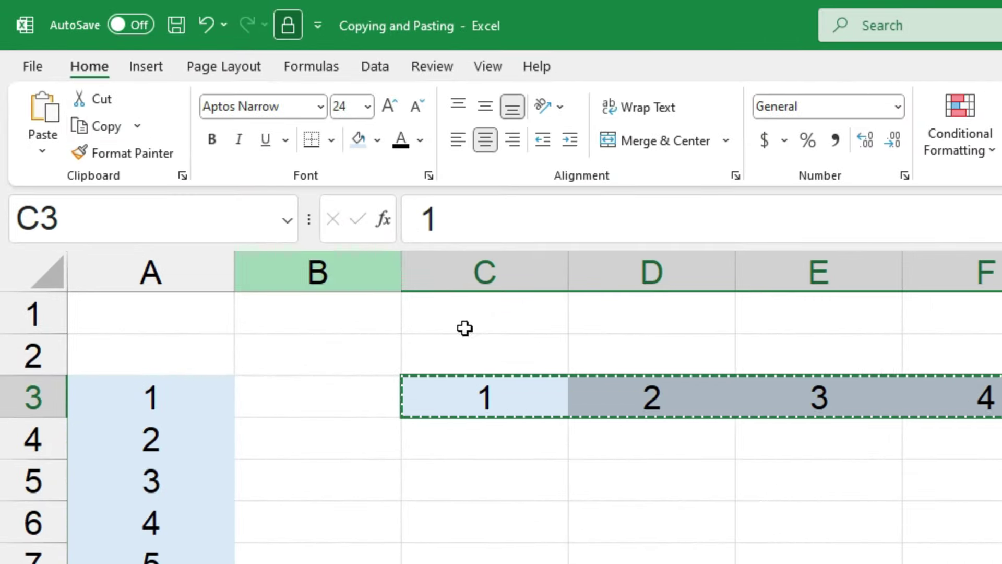
left_click(993, 405)
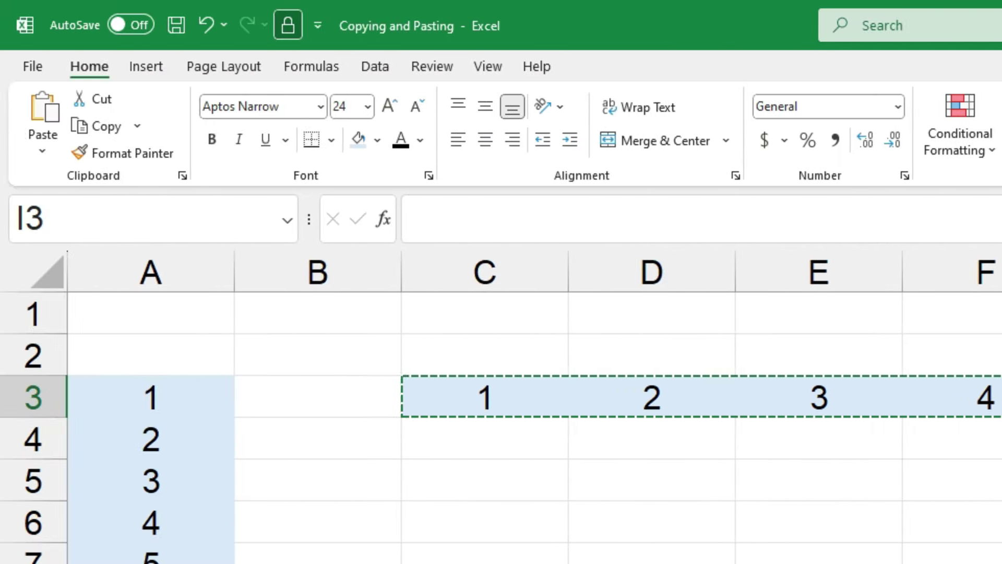
left_click(41, 146)
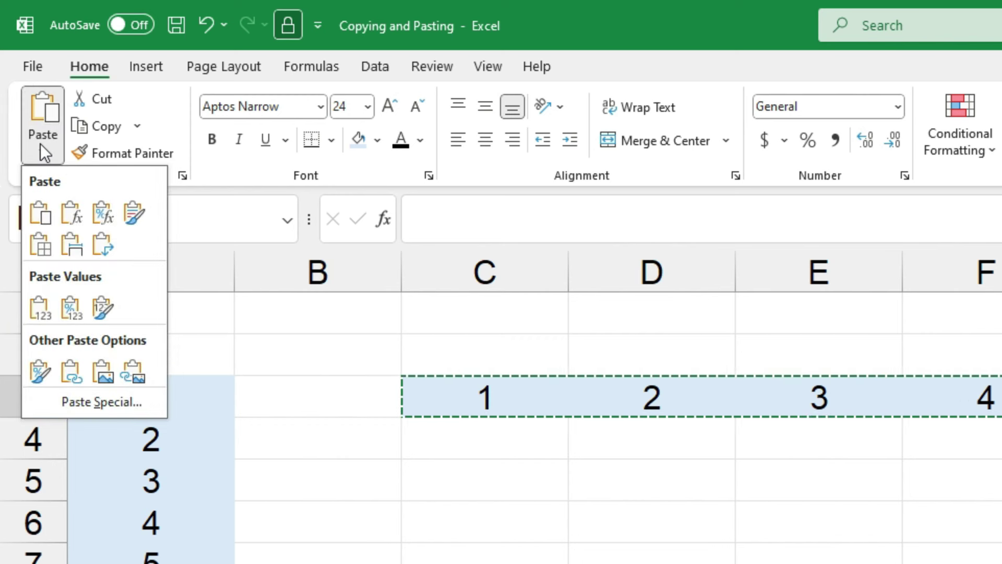
left_click(101, 247)
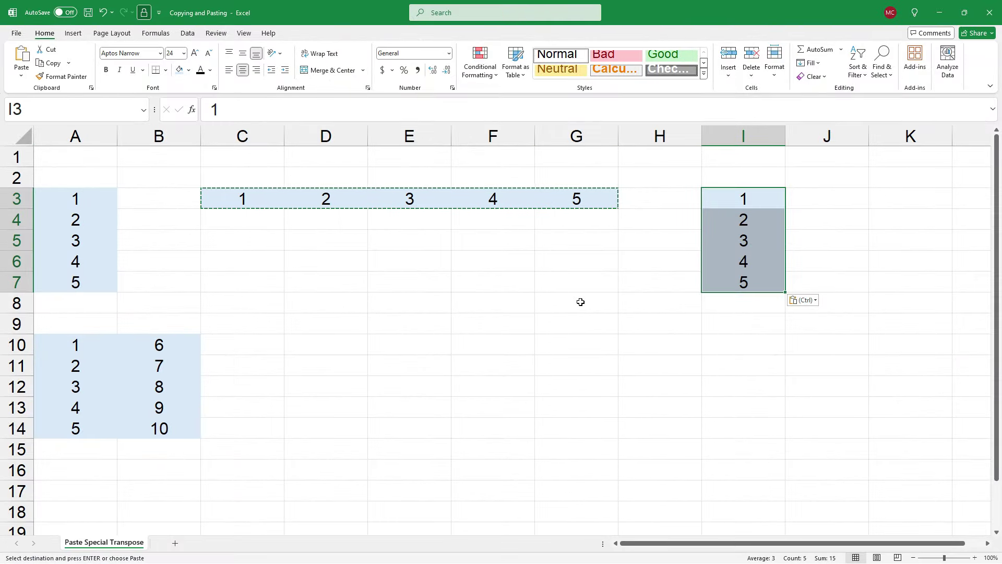
left_click(581, 302)
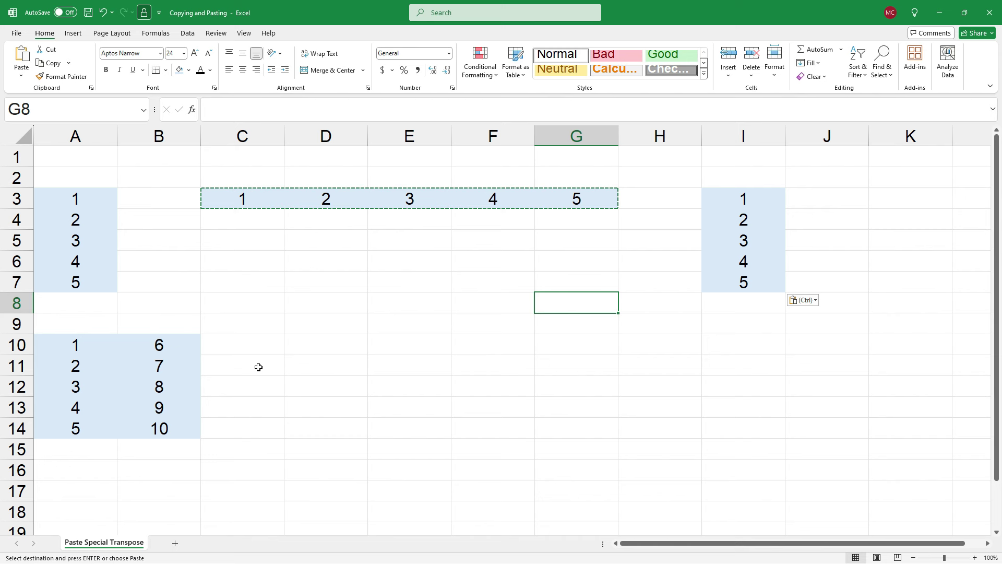
Copy the two columns in A10:B14 with Ctrl+C and pick D10 as the destination
left_click_drag(75, 345, 152, 428)
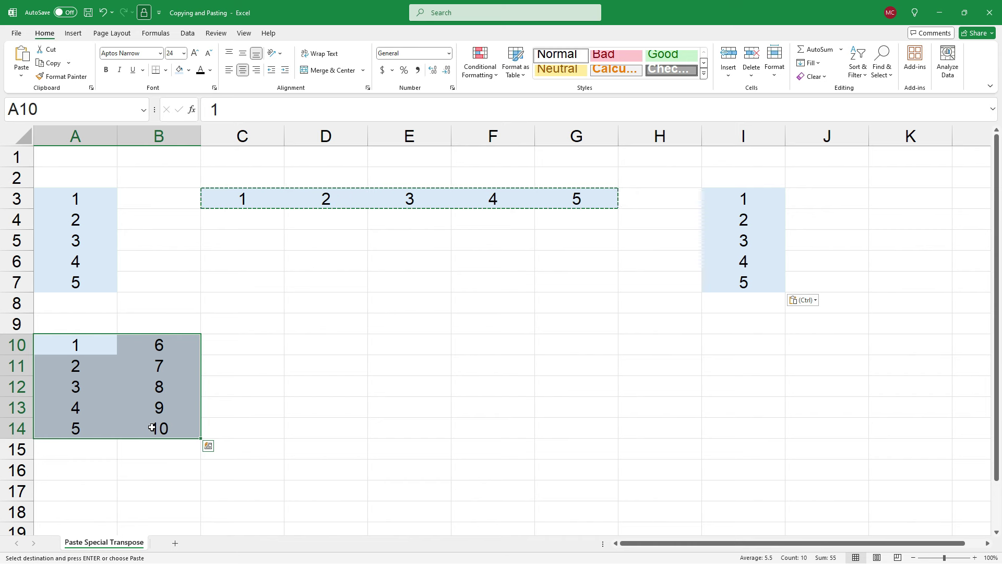
key("ctrl+c")
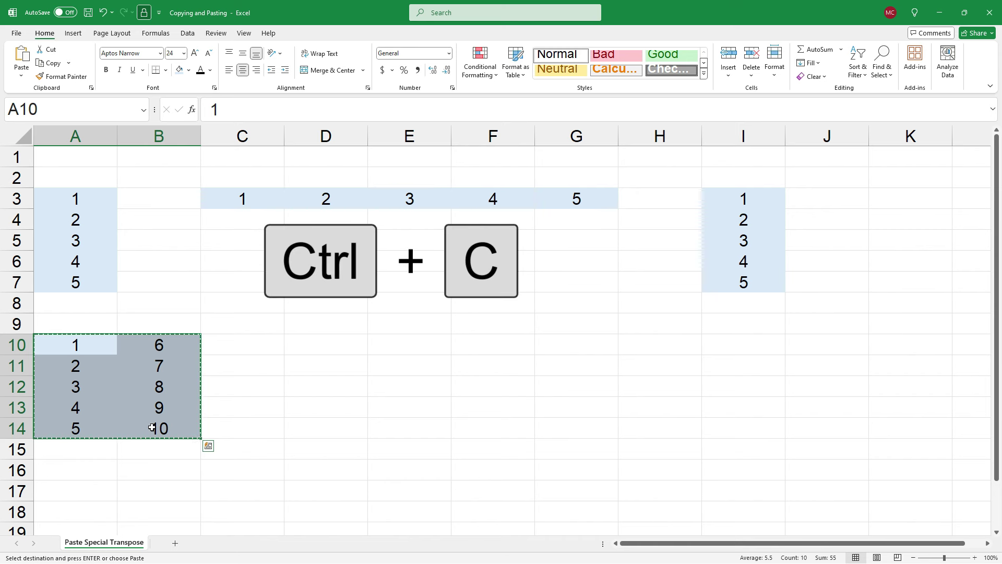
left_click(337, 341)
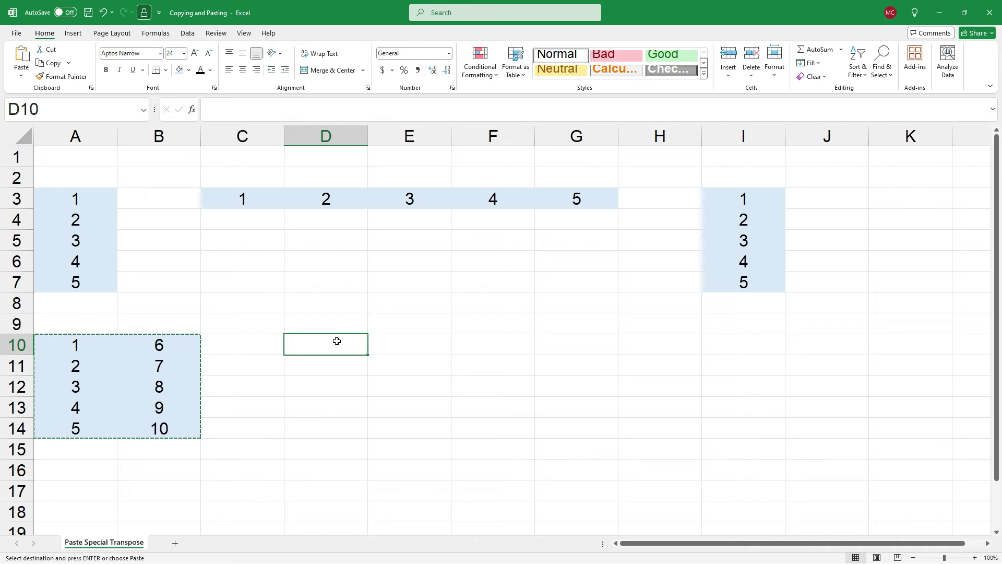
Paste Special with Transpose so the values become rows 1–5 and 6–10 in D10:H11
key("ctrl+alt+v")
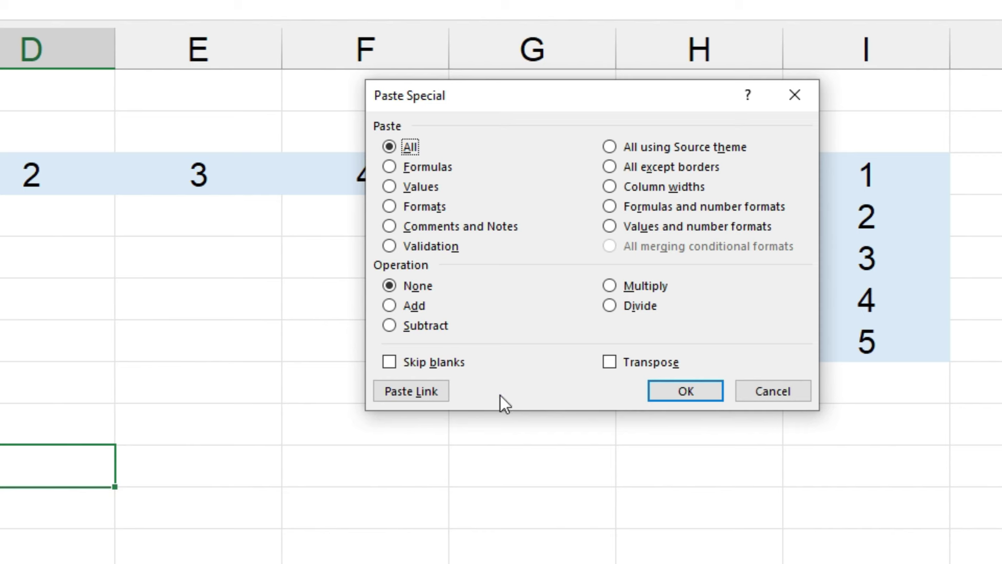
left_click(613, 359)
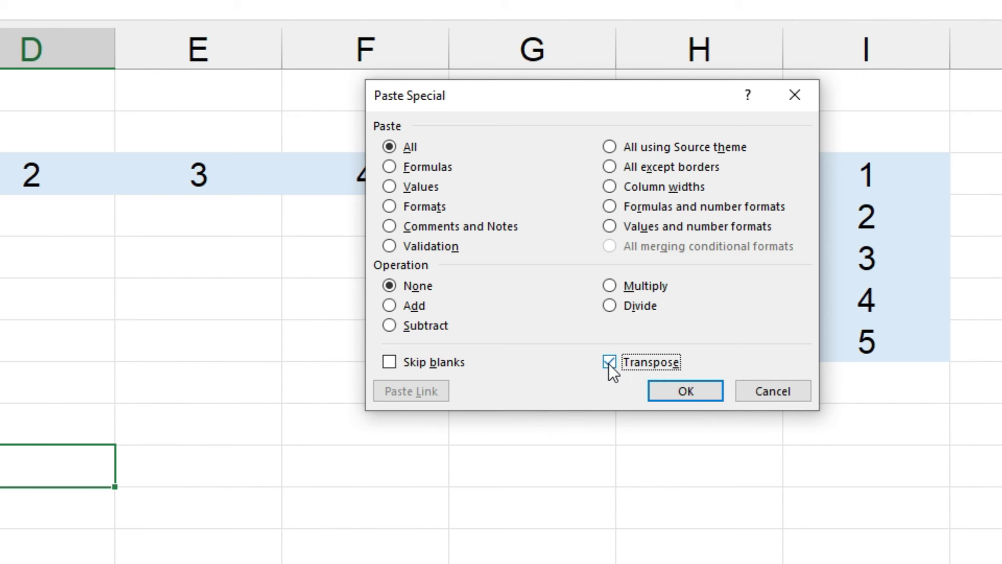
left_click(609, 362)
key("e")
left_click(690, 391)
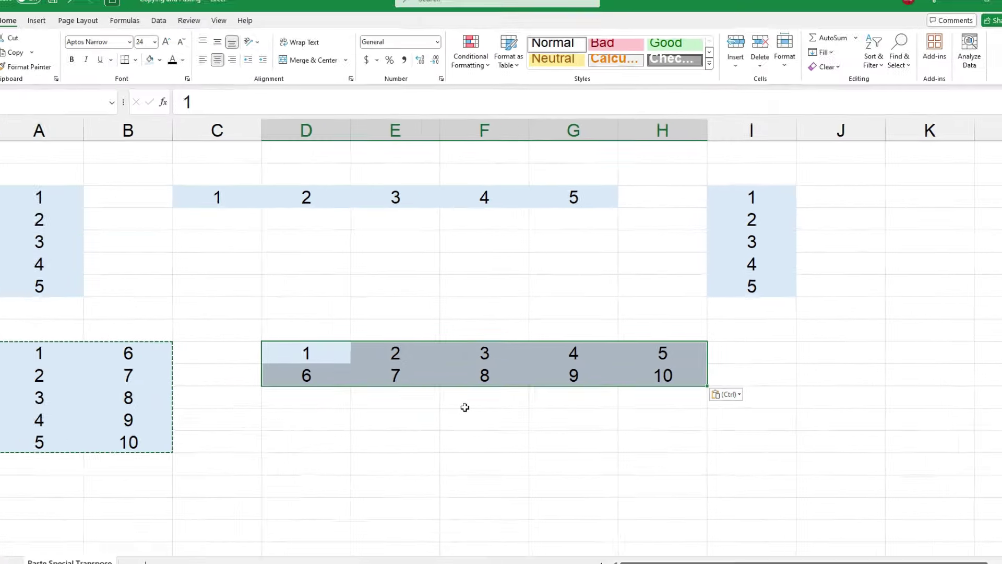
left_click(475, 396)
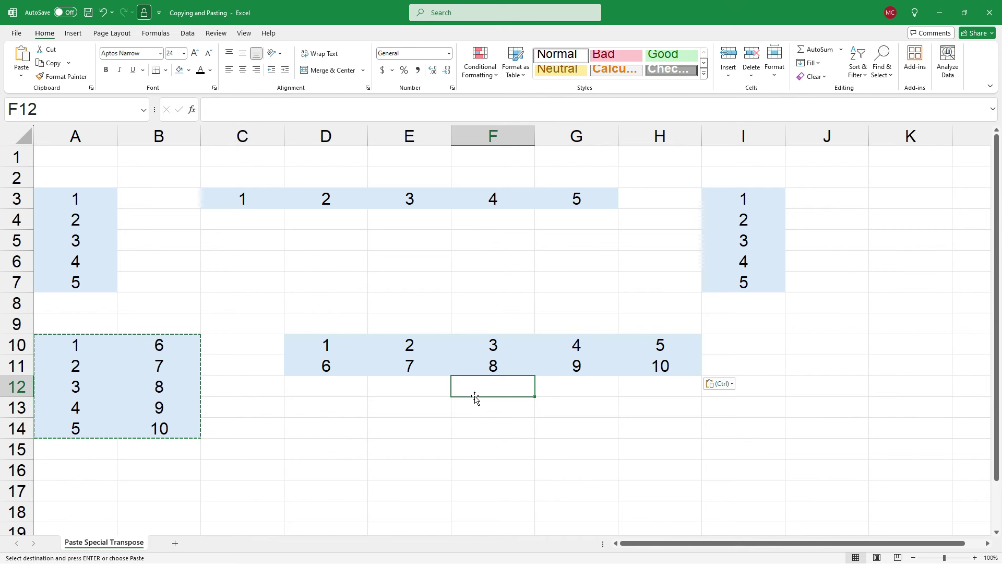
Copy the two rows in D10:H11
left_click_drag(323, 345, 638, 365)
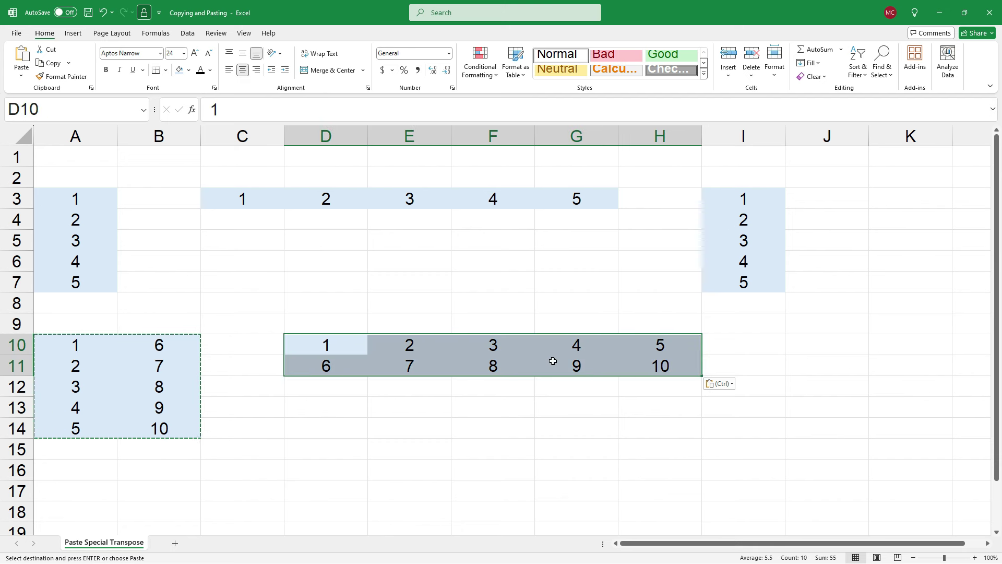
right_click(515, 346)
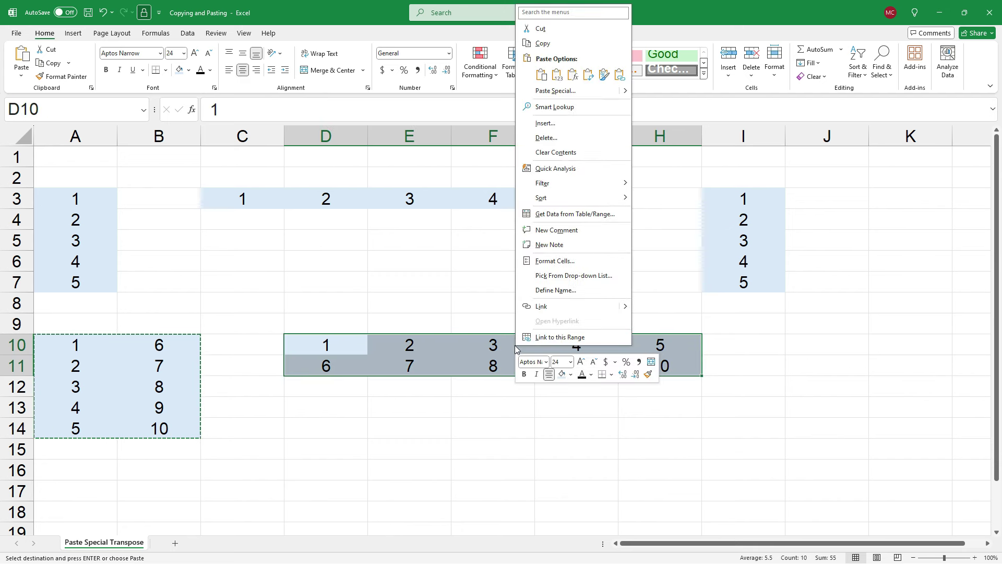
left_click(579, 45)
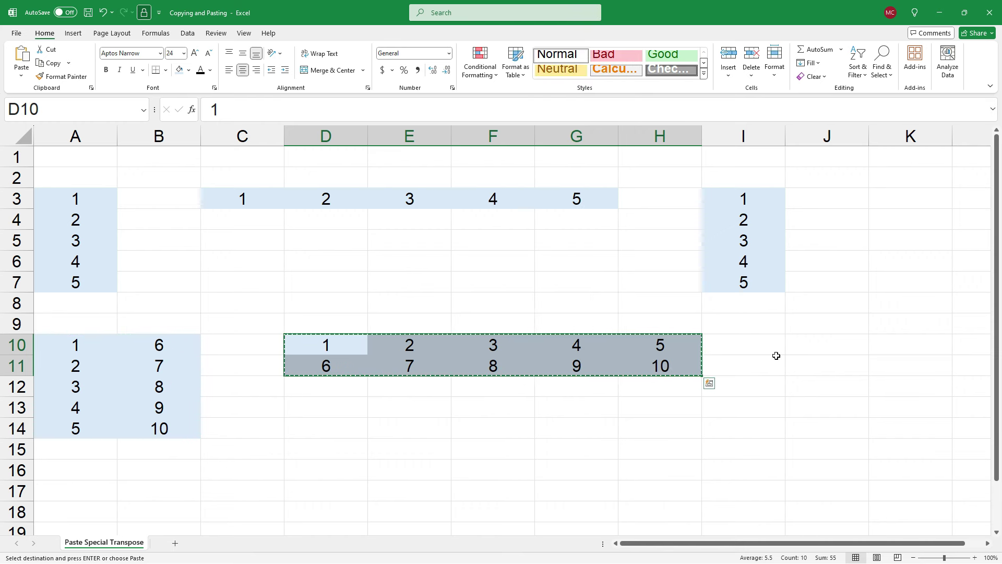
Paste Special at J10 with Transpose on, turning the rows back into columns J10:K14
left_click(798, 346)
right_click(797, 346)
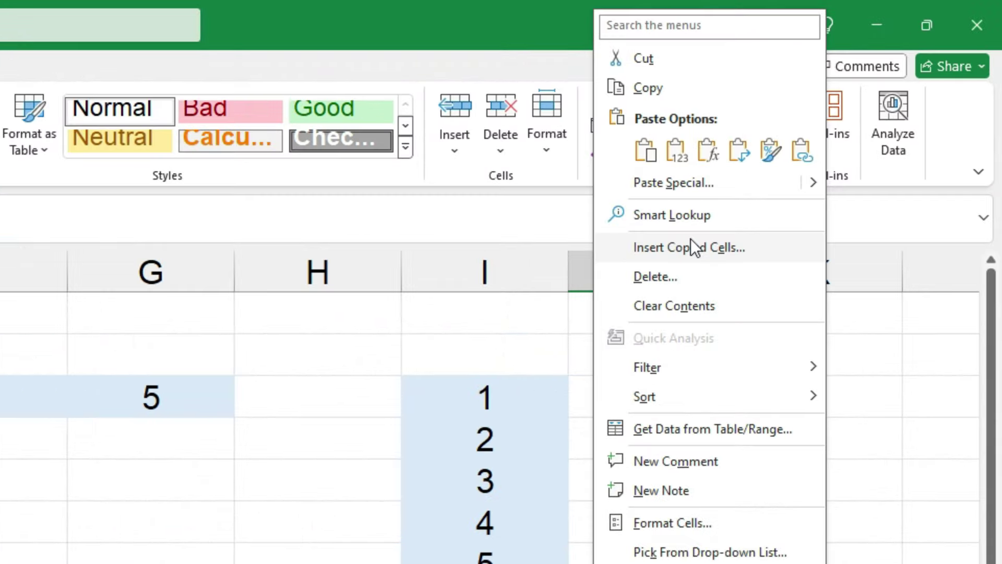
left_click(702, 183)
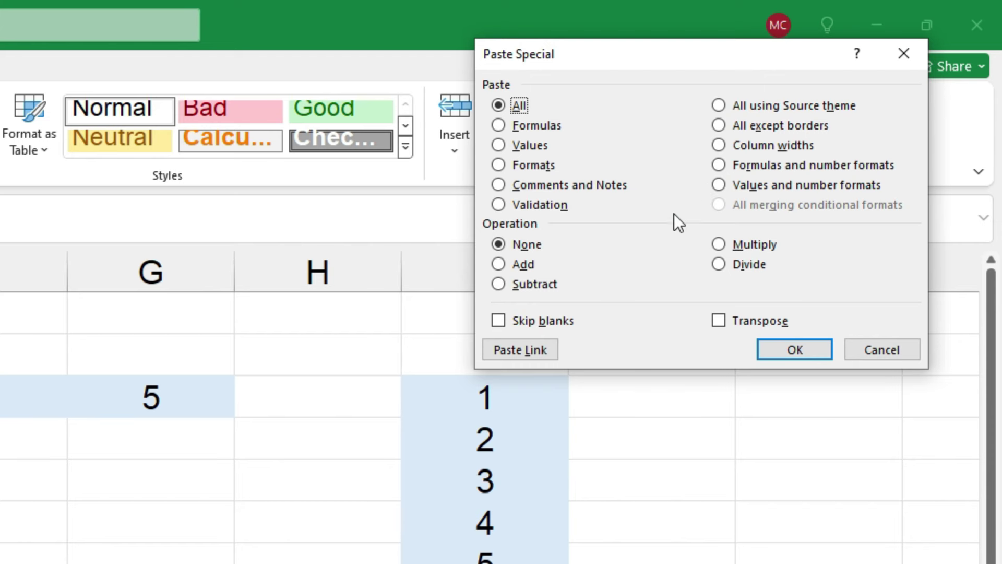
left_click(719, 321)
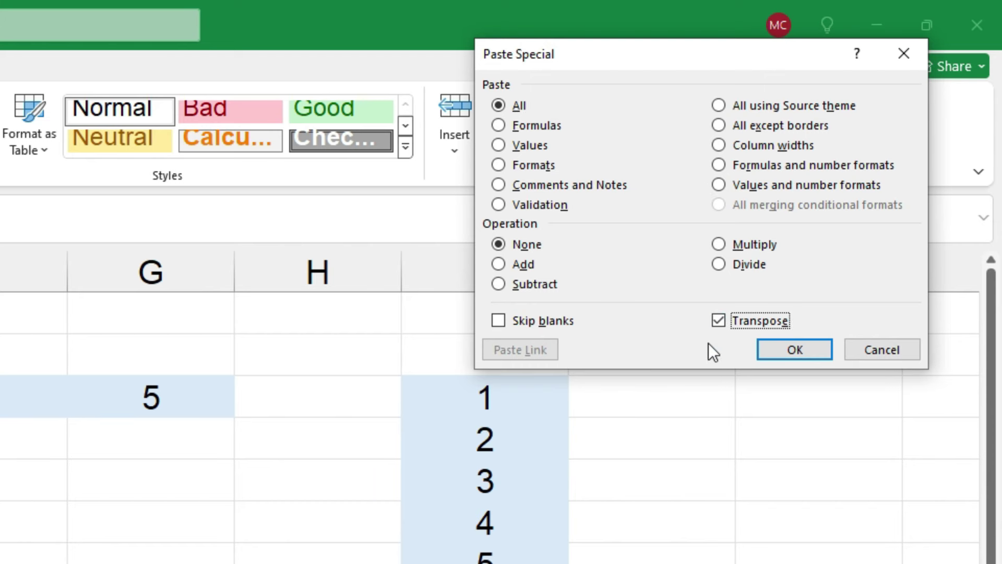
left_click(793, 350)
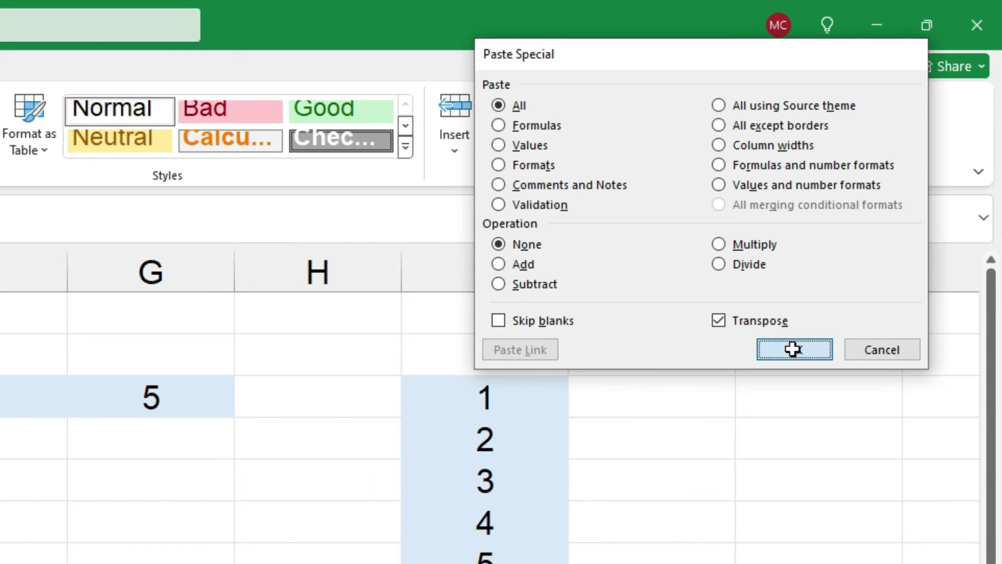